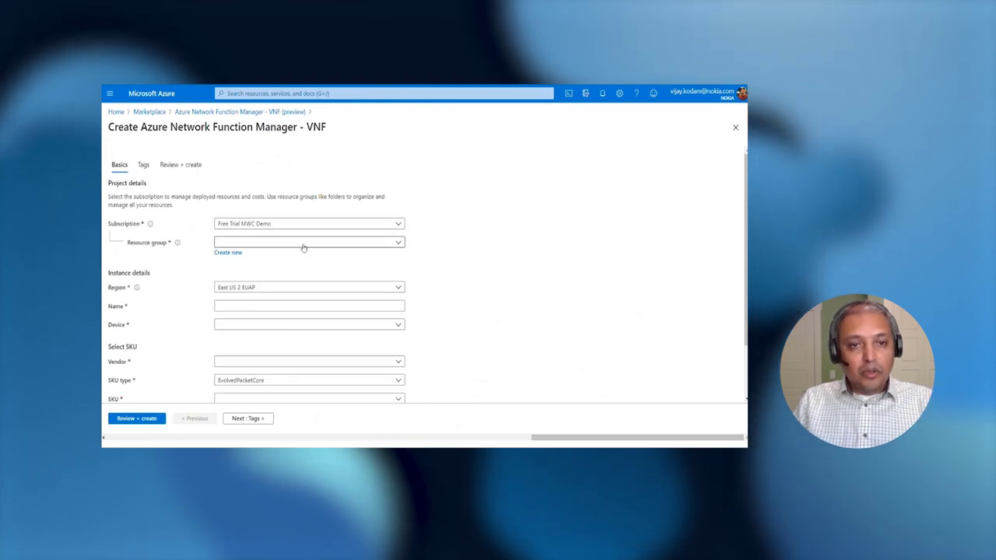
Step: Assign the new VNF to resource group ndac-rg, name it ndac-vnf, and set its device to ndac-asebox1
click(302, 243)
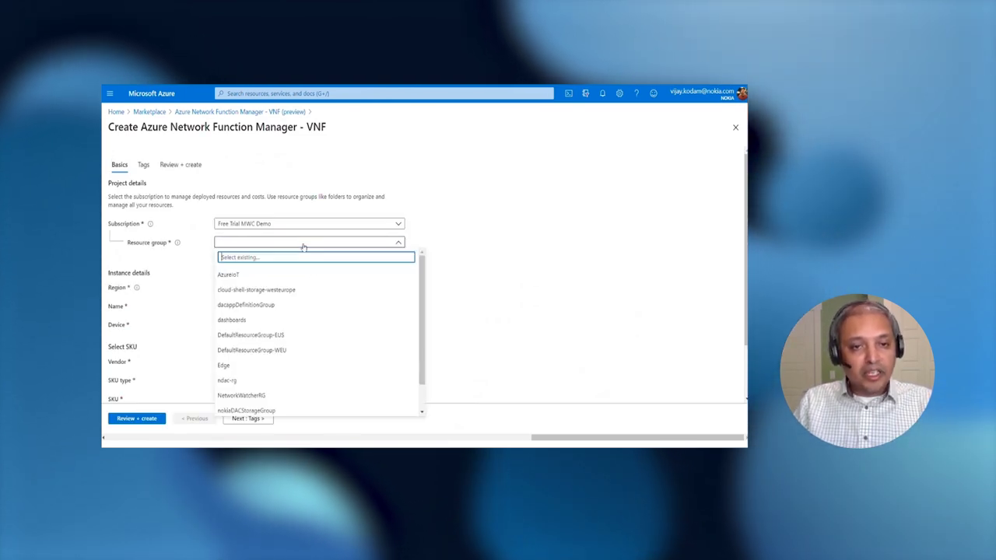
click(229, 381)
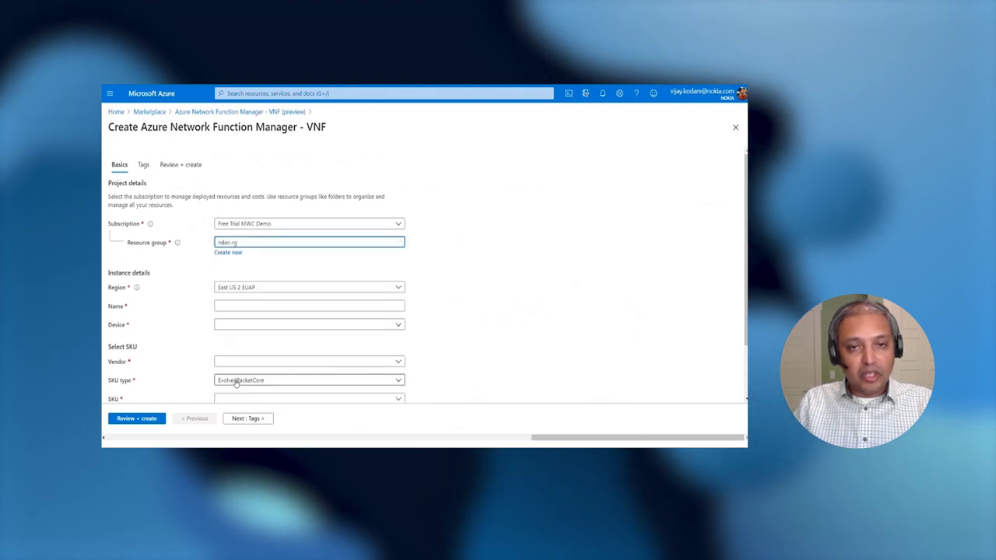
click(243, 326)
click(243, 339)
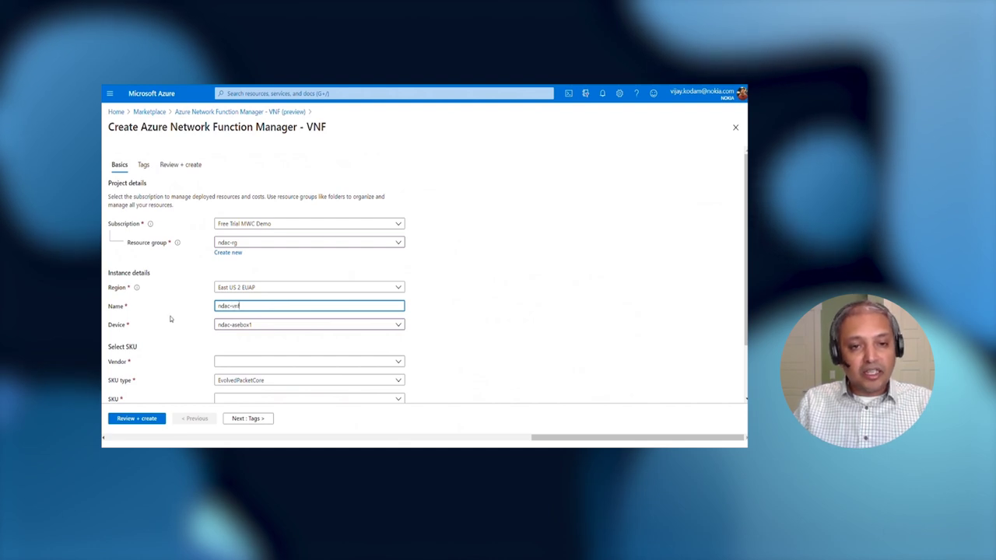
Step: Set the vendor to nokia and the SKU to ndac-new, and upload user-data.json as the VNF user data configuration
scroll(431, 269, down, 2)
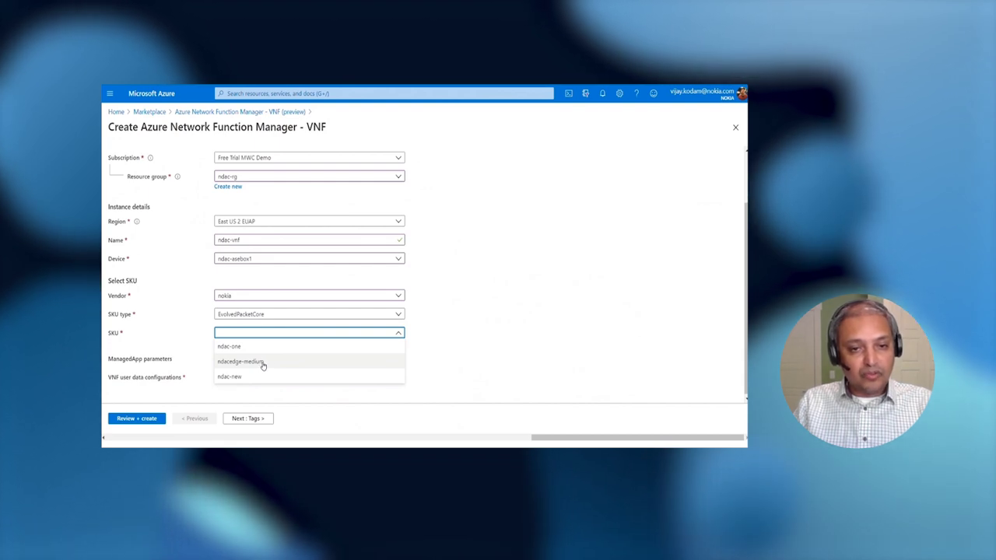
click(253, 376)
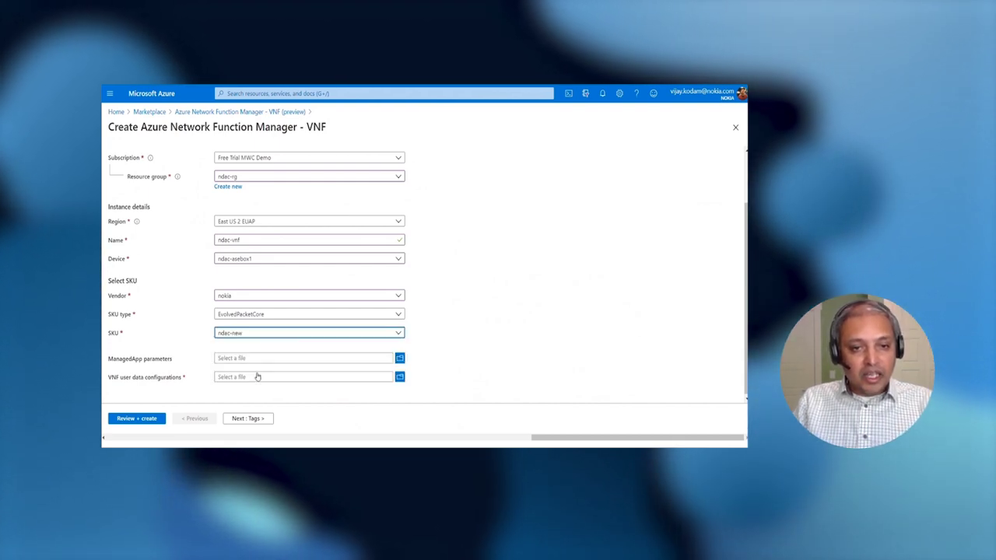
click(400, 378)
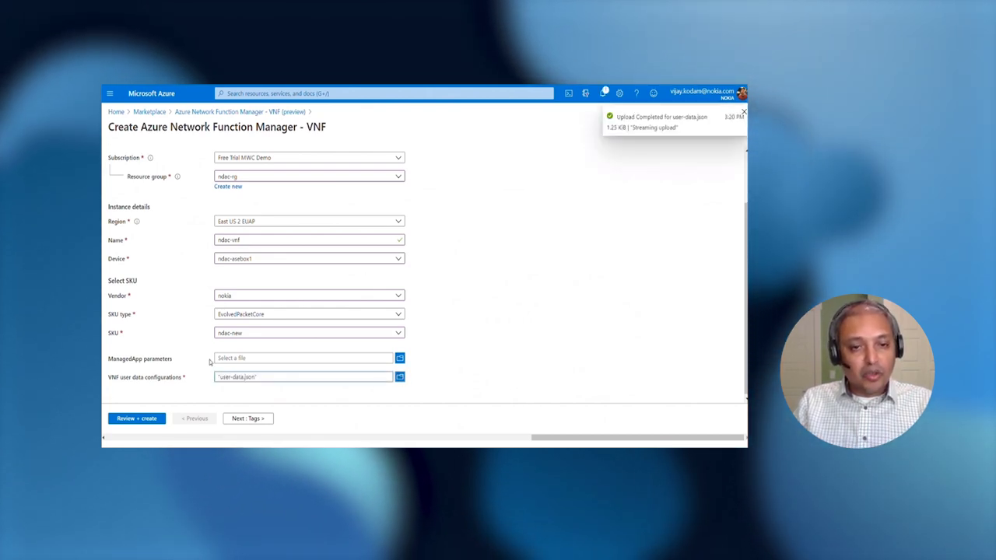
Step: Validate the VNF settings, review the summary, and create the VNF
click(135, 418)
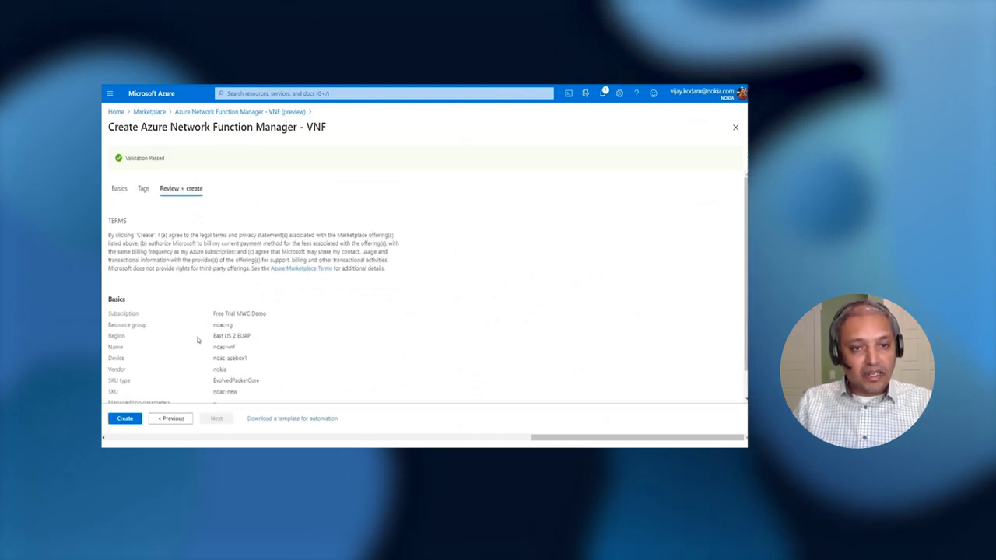
scroll(186, 346, down, 2)
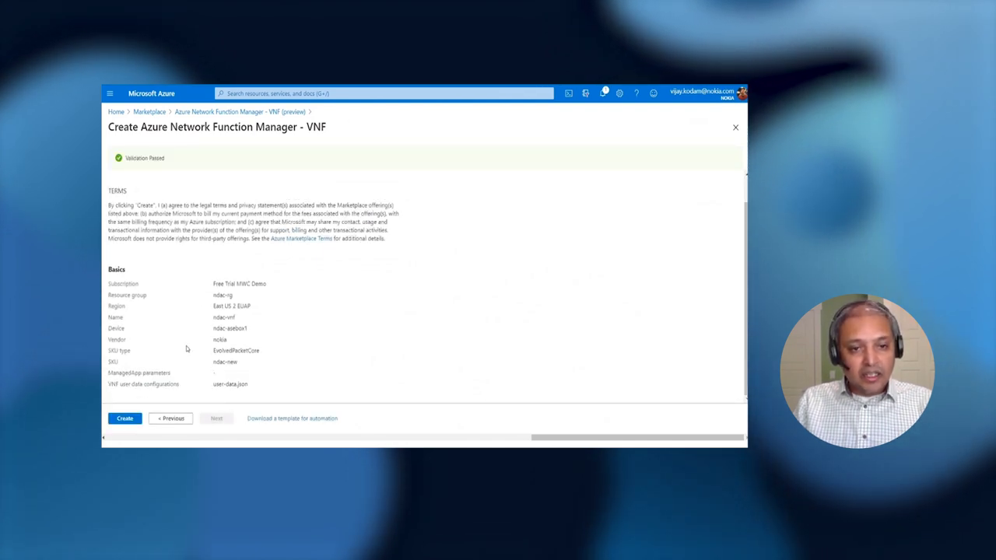
click(127, 419)
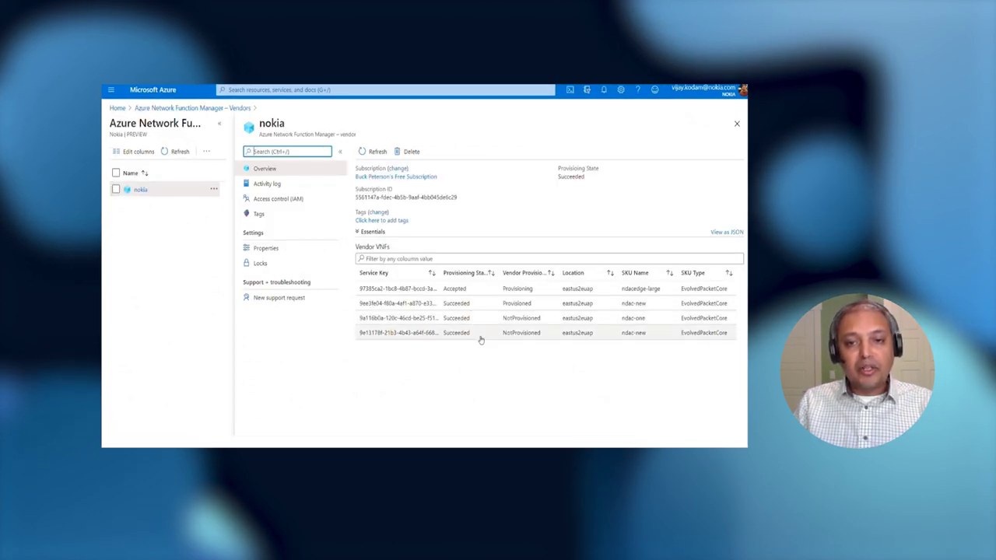
Step: Open the last ndac-new VNF in the nokia vendor list, review its configuration, and start provisioning it
click(481, 337)
scroll(277, 290, down, 10)
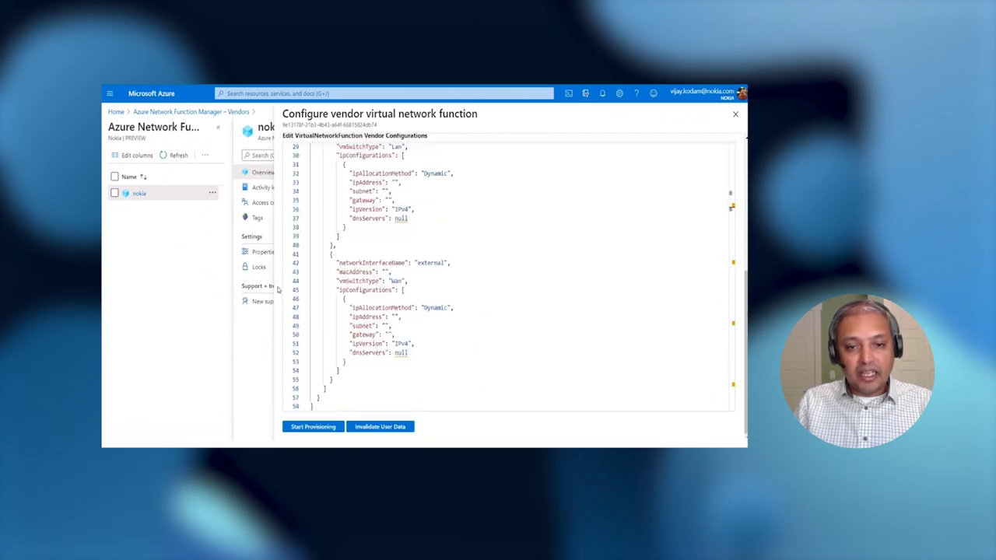
click(308, 427)
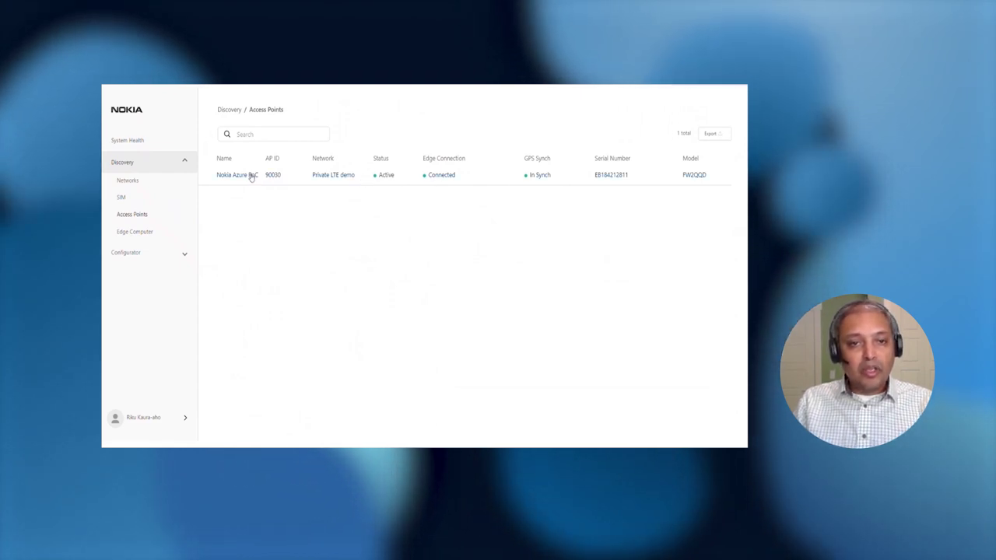
Step: Select the inactive SIM in the Nokia discovery section and provision it
click(127, 197)
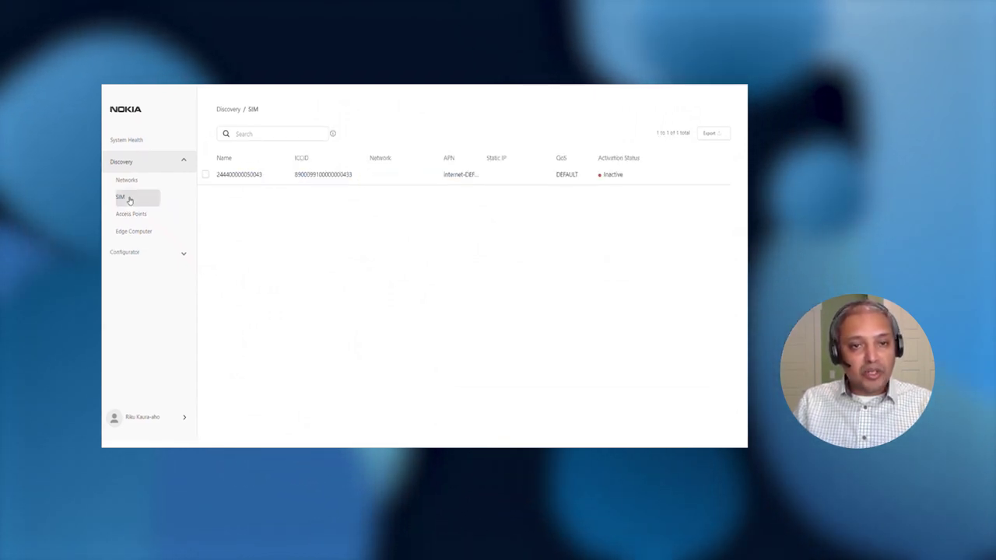
click(207, 175)
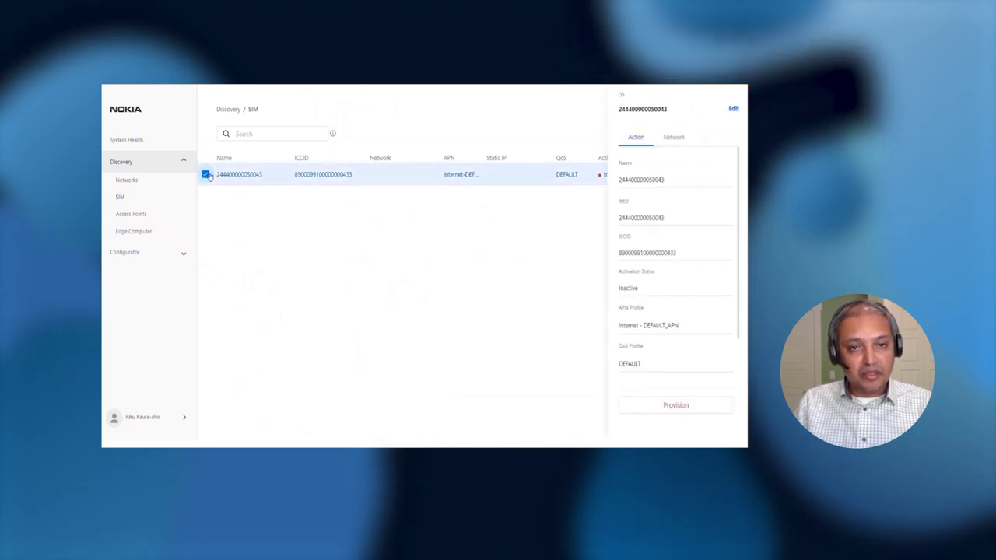
click(683, 408)
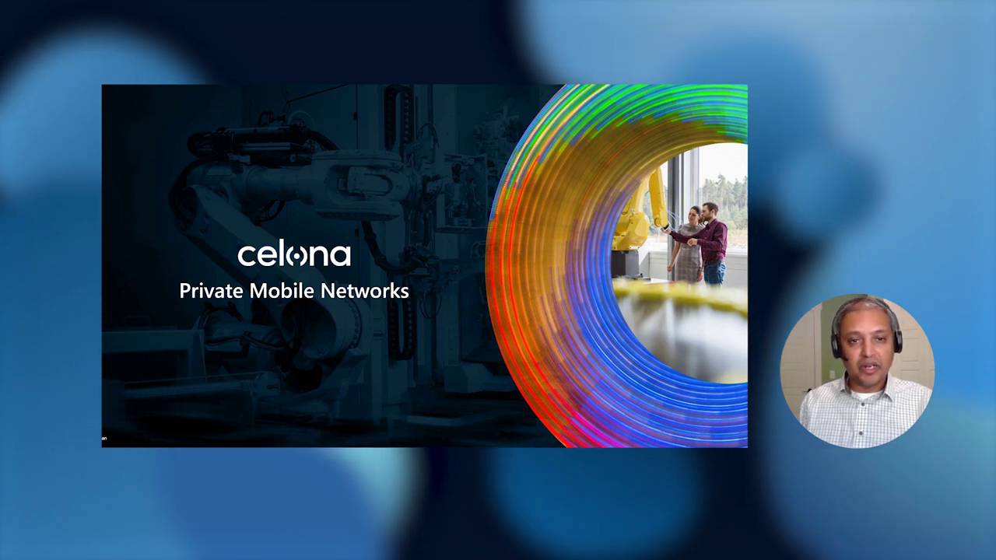
key(Right)
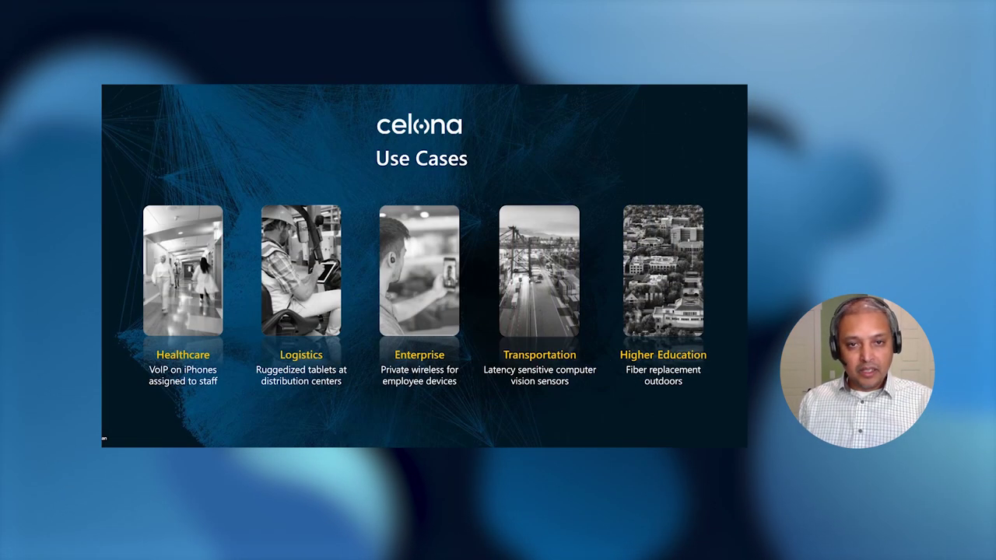
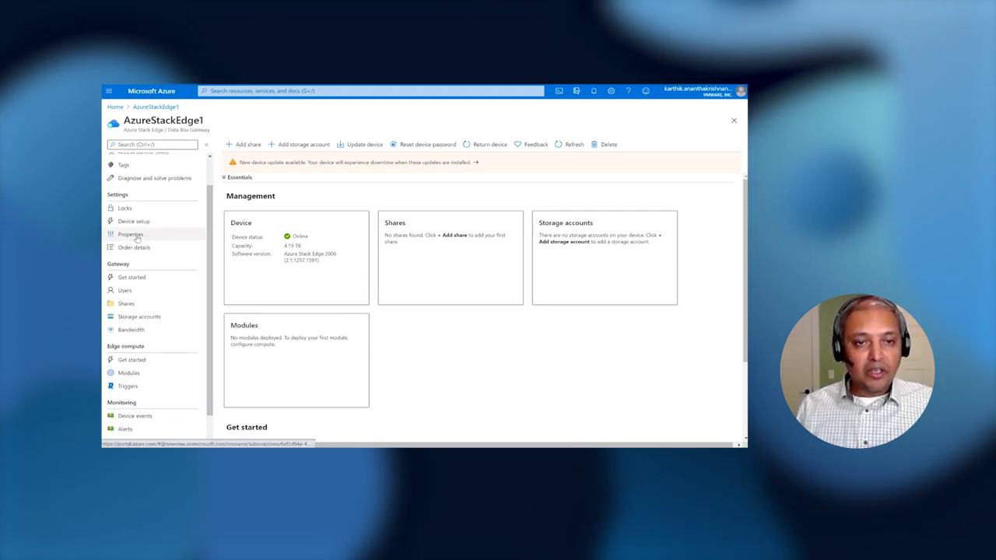
Step: Open the properties of the AzureStackEdge1 device in the Azure portal and look through them
click(133, 235)
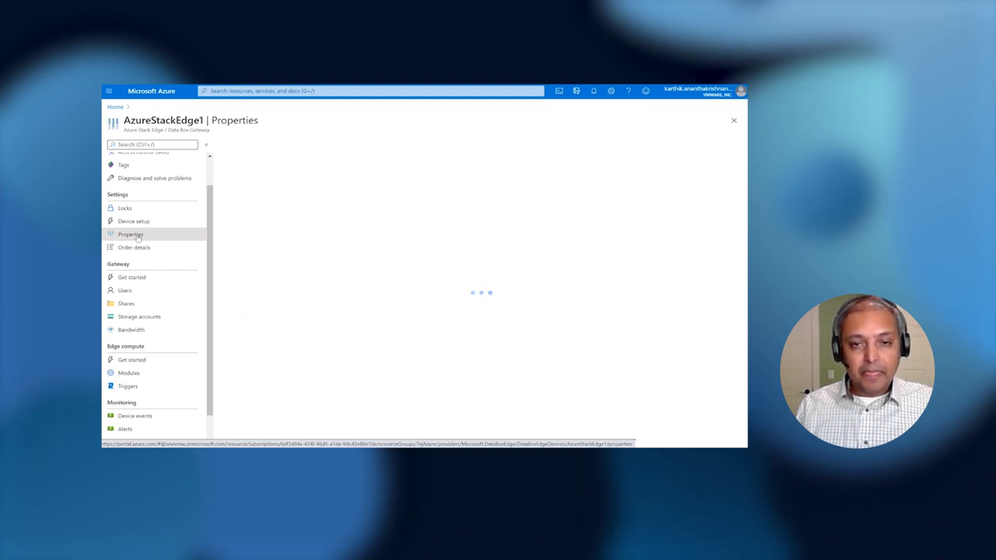
scroll(423, 318, down, 1)
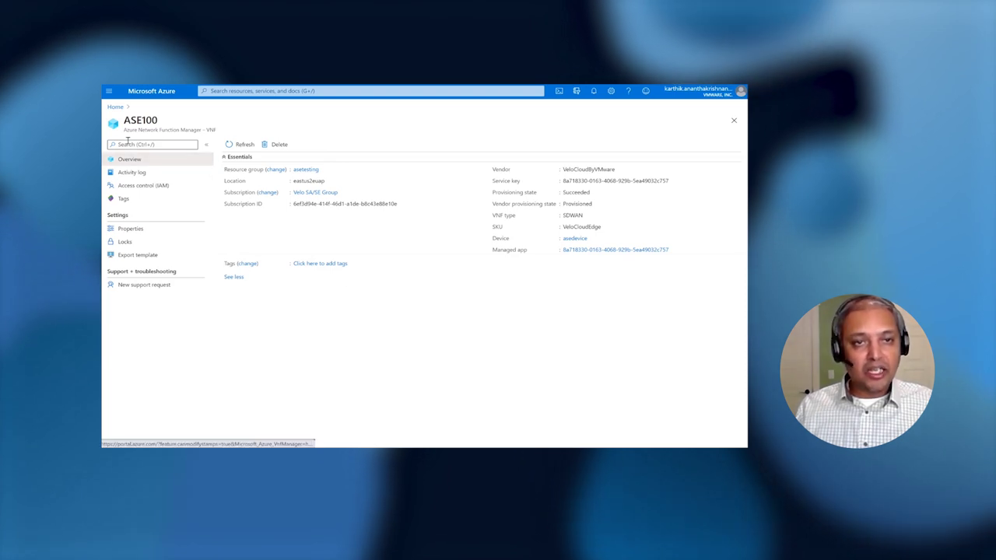
Step: Search the portal for vnf, open Azure Network Function Manager – VNFs, and start creating a new VNF
click(114, 108)
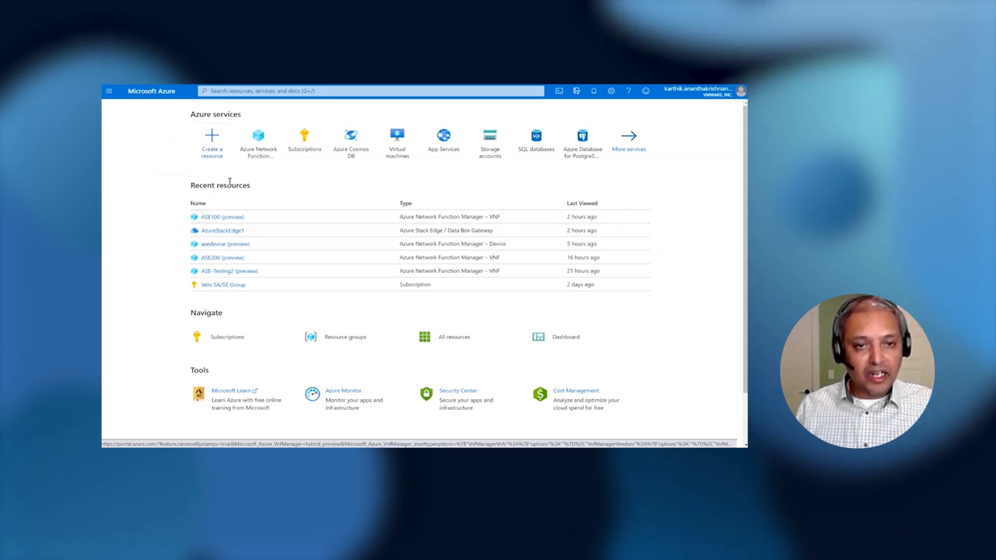
click(212, 140)
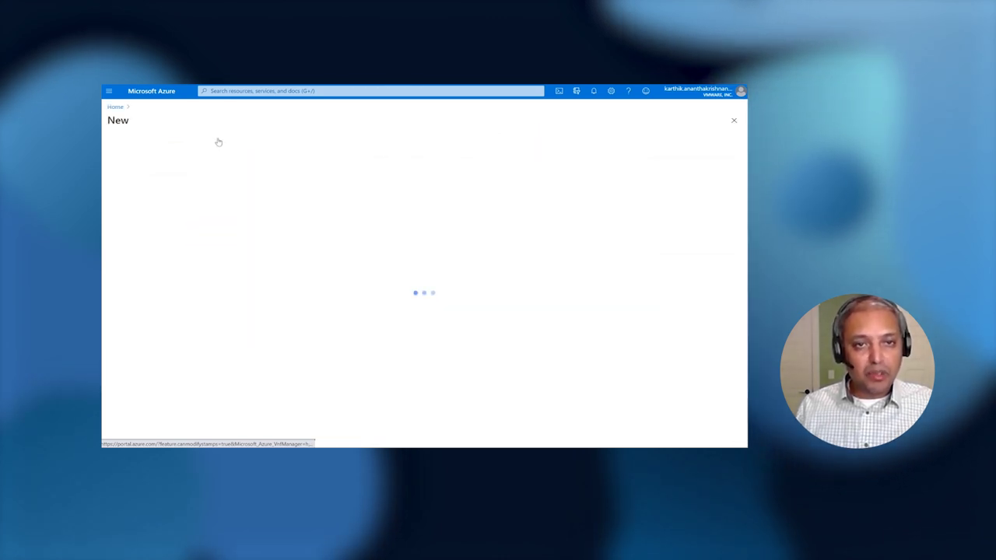
click(272, 91)
click(252, 120)
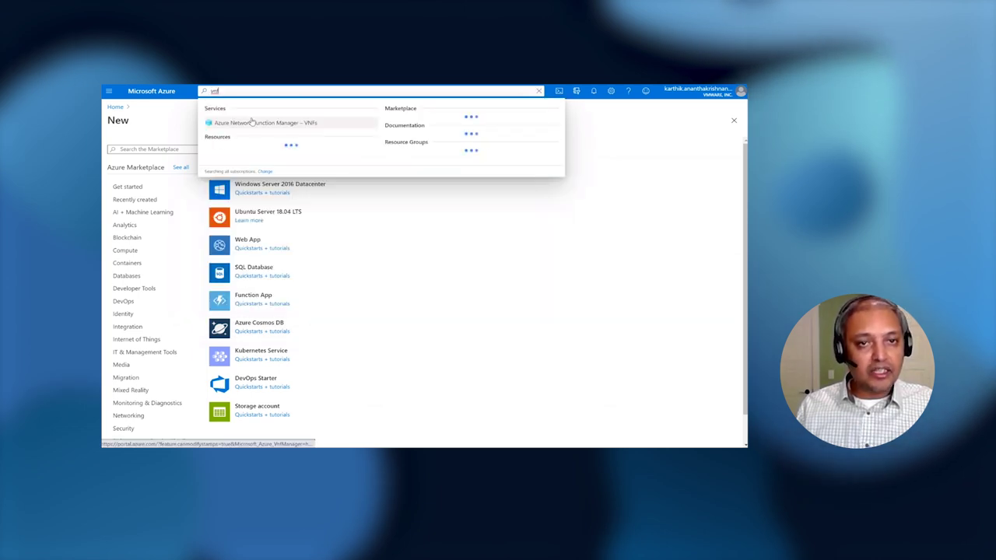
click(263, 122)
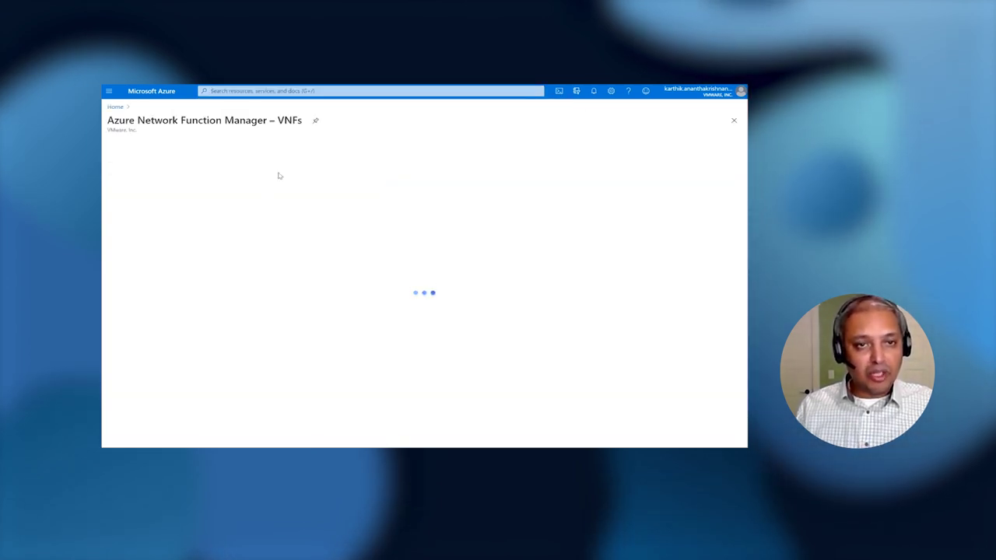
click(120, 145)
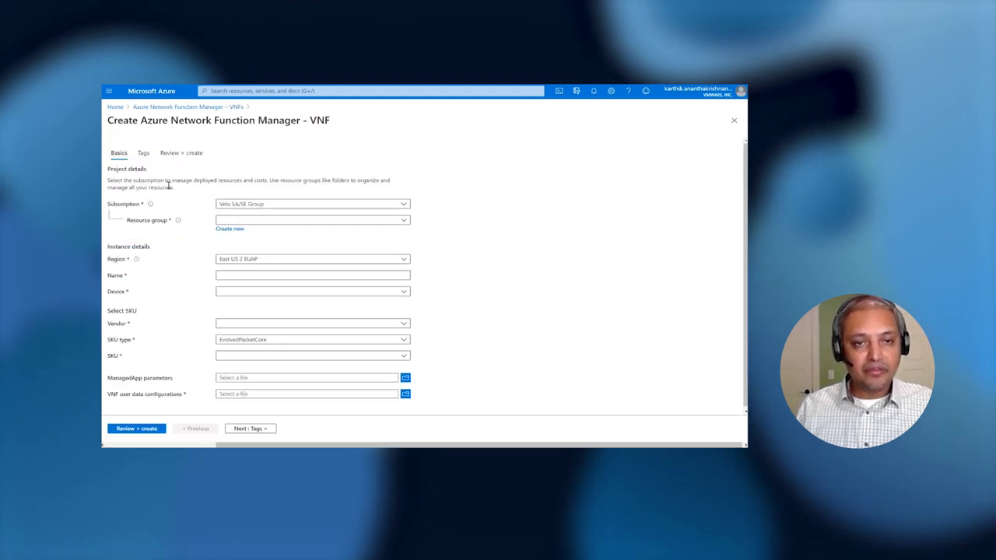
Step: Name the new VNF "velocloud vnf" and set its vendor to VeloCloudByVMware
click(366, 220)
click(545, 243)
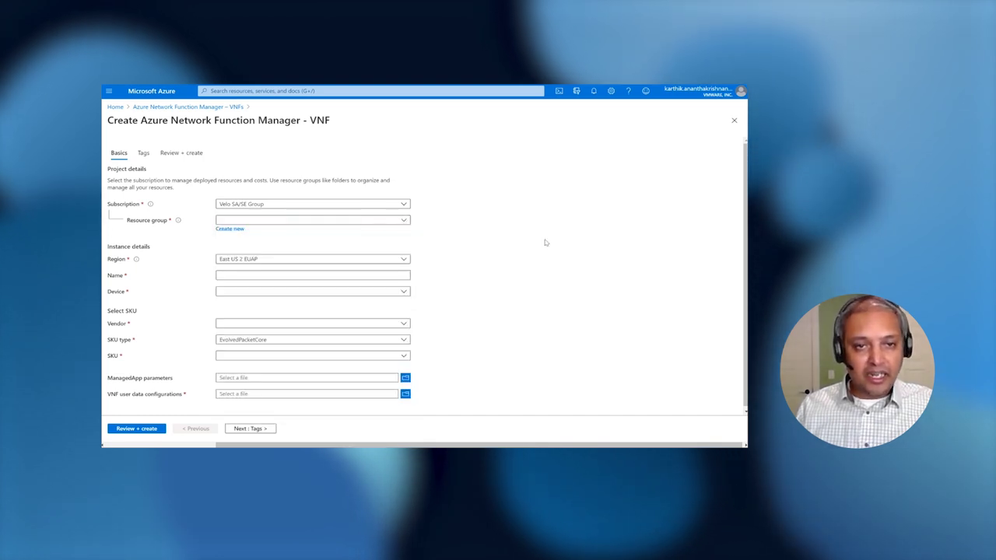
click(256, 277)
text(e)
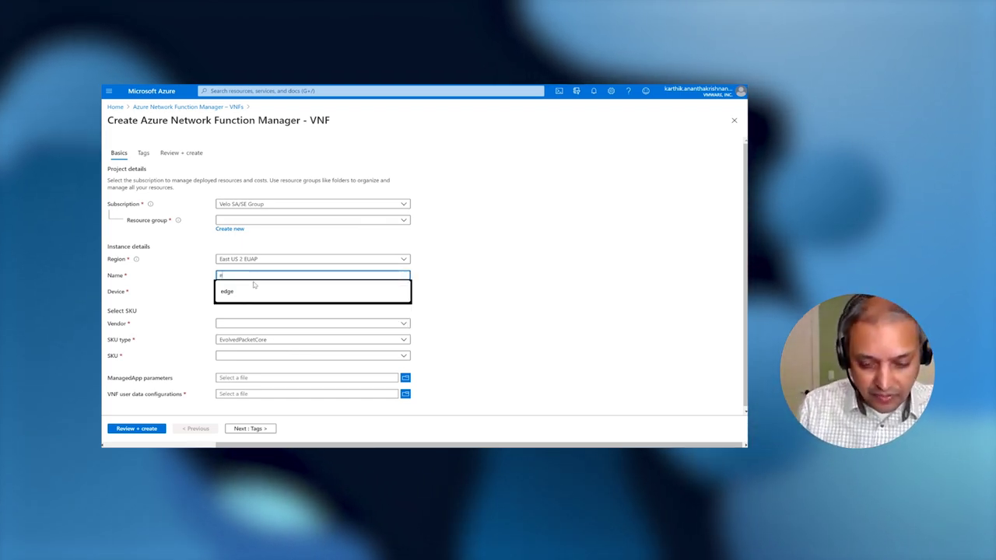
key(BackSpace)
text(velo)
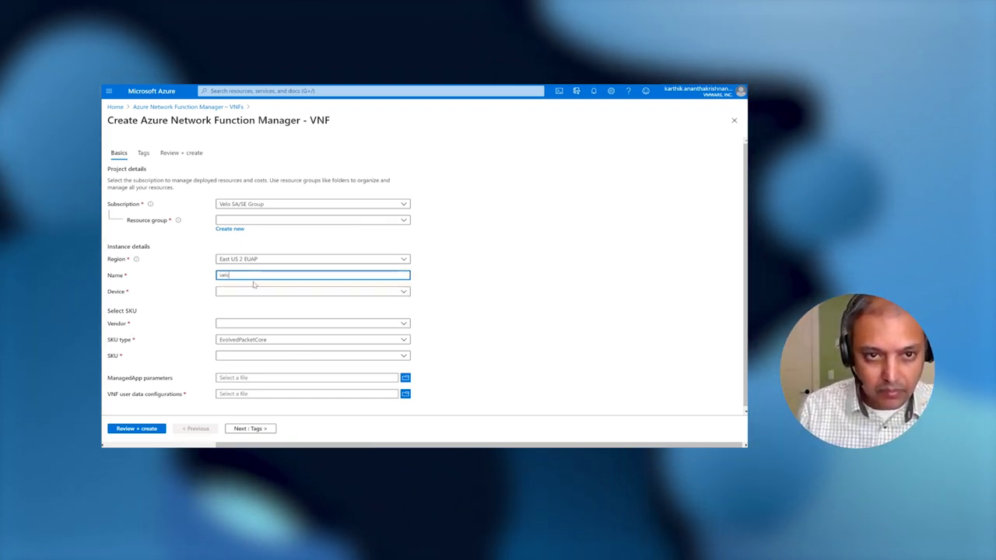
text(cloud vnf)
click(276, 323)
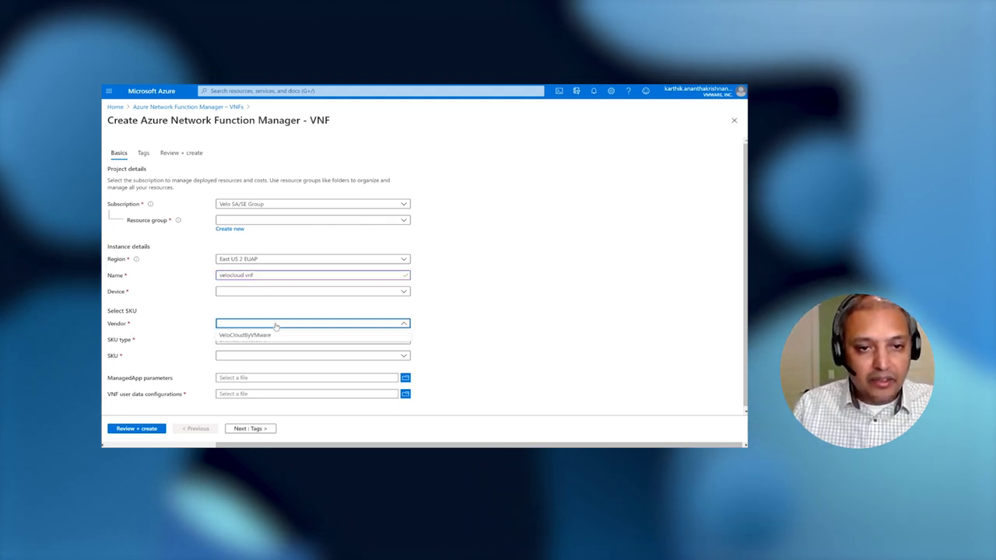
click(263, 336)
click(267, 342)
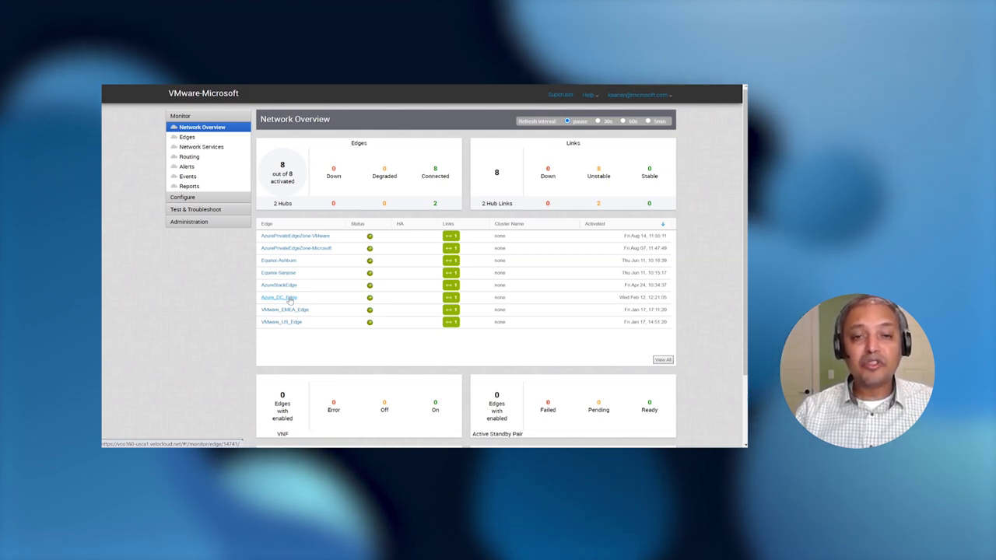
Step: In the VMware VeloCloud orchestrator, view the configured edges and open remote diagnostics for the AzurePrivateEdgeZone-VMware edge
click(183, 198)
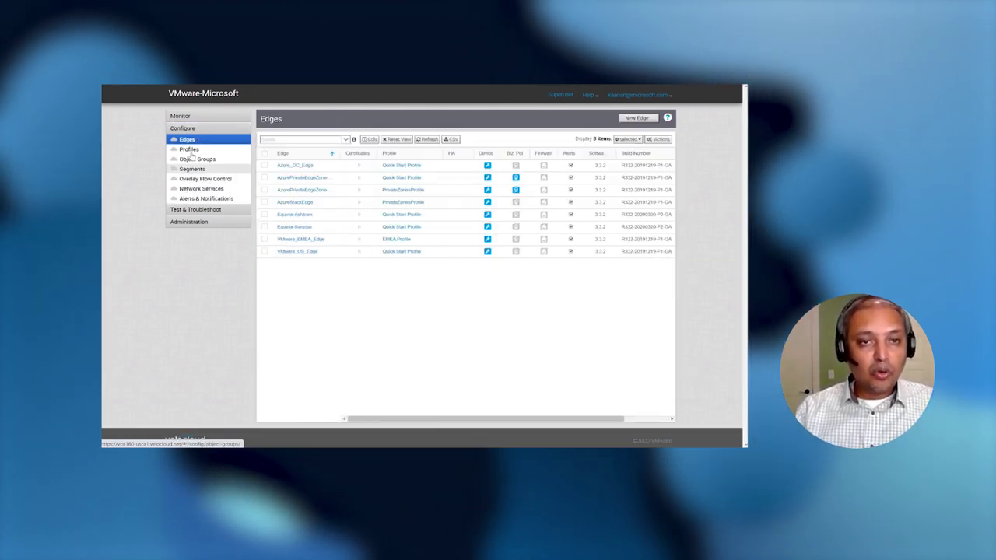
click(195, 209)
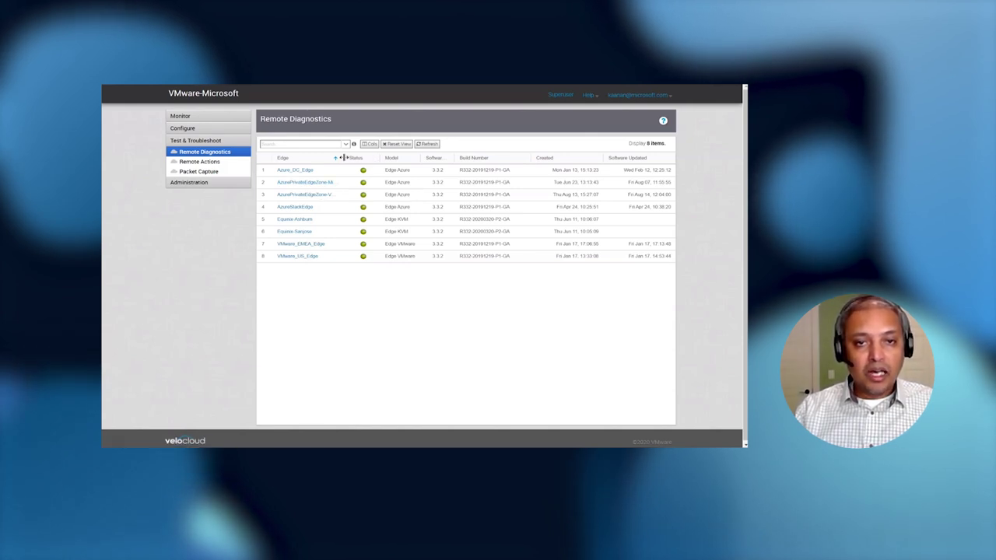
drag(343, 157, 386, 158)
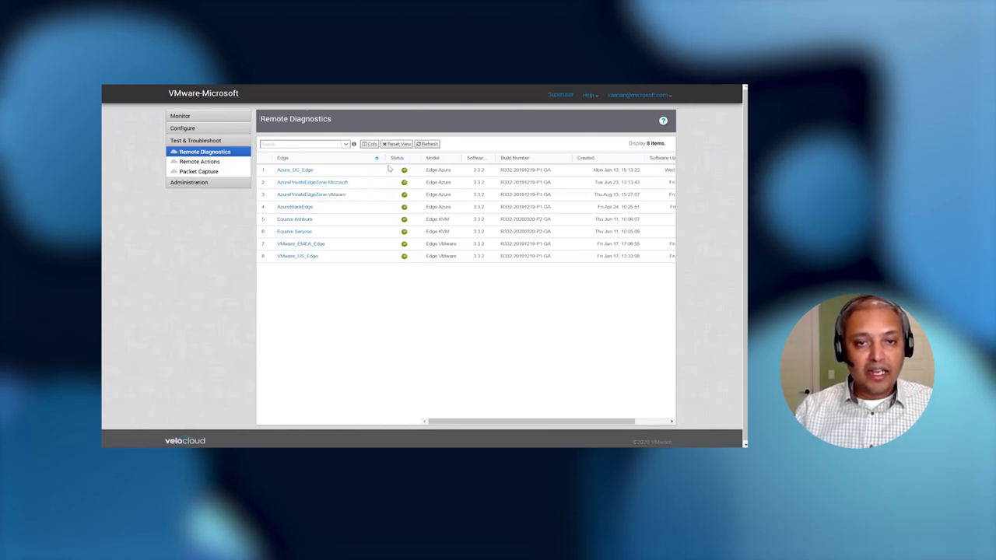
click(325, 194)
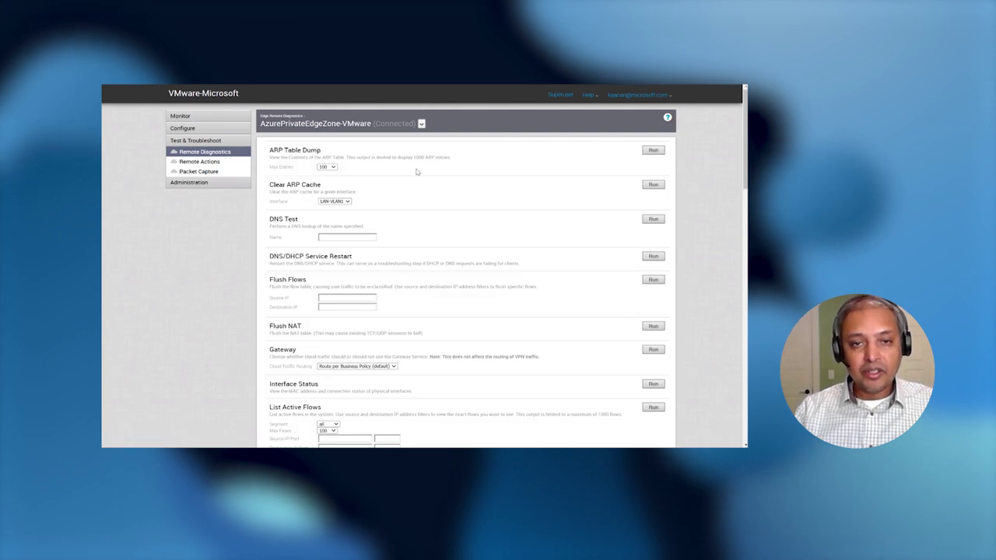
Step: Run the List Paths diagnostic with Azure_Edge as the peer, and return to the network overview
scroll(465, 293, down, 3)
scroll(463, 291, down, 2)
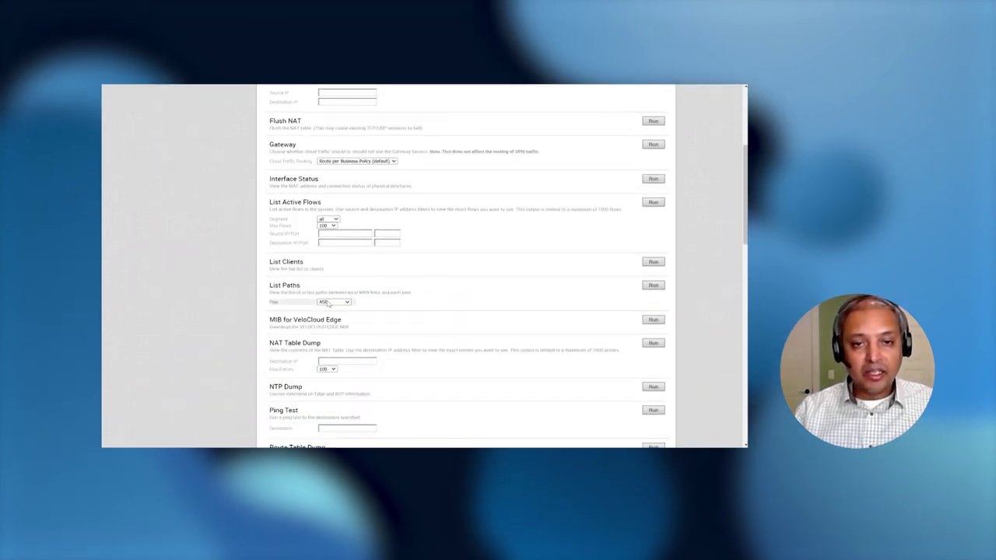
click(337, 326)
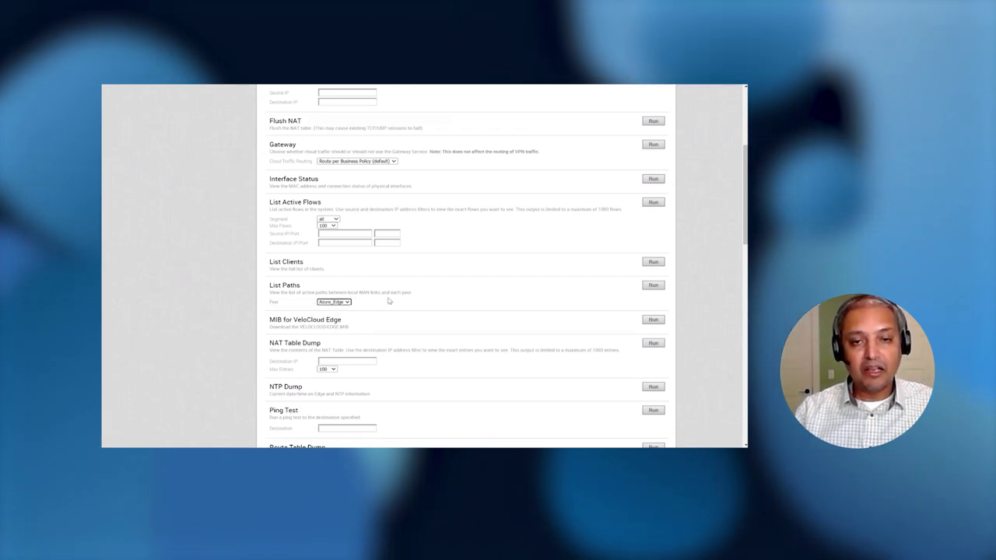
click(654, 285)
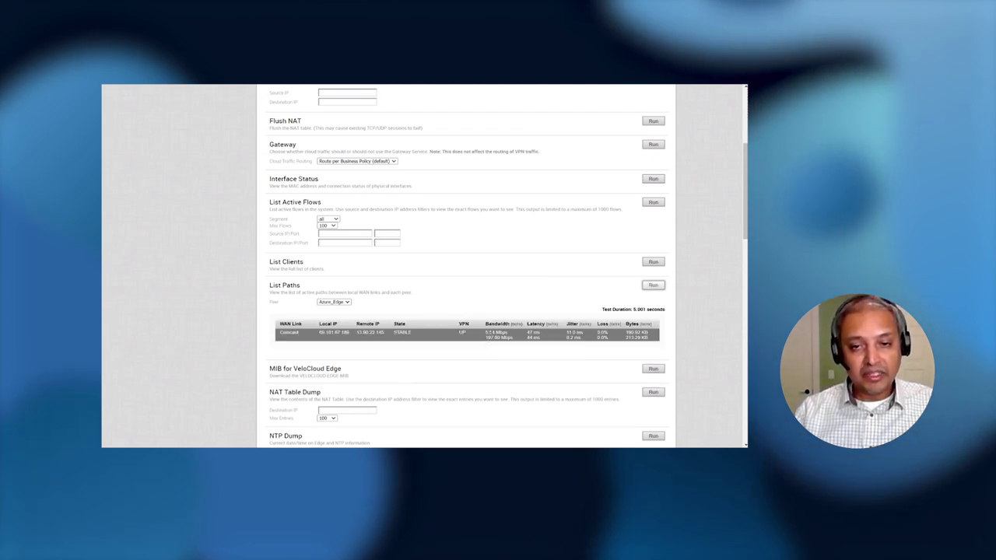
scroll(491, 336, up, 3)
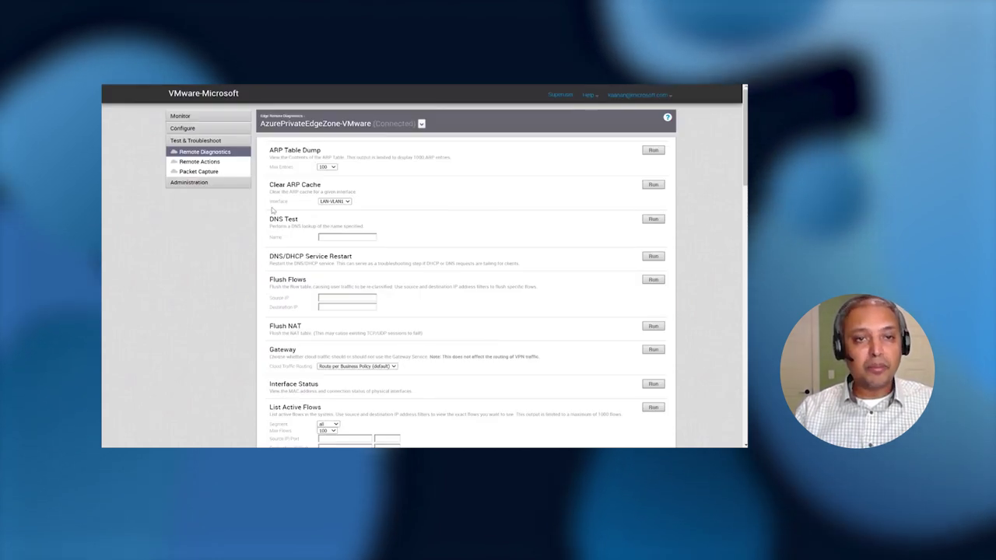
click(184, 117)
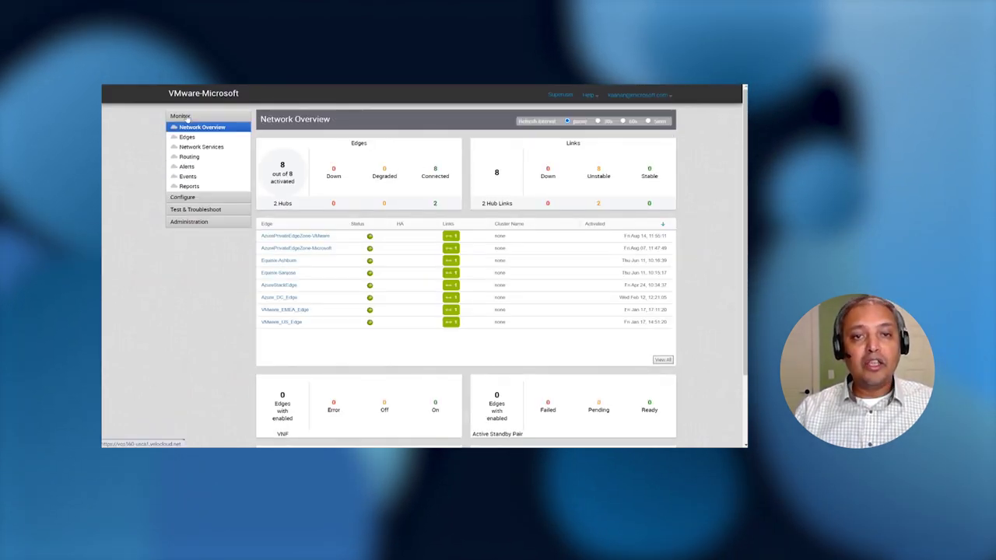